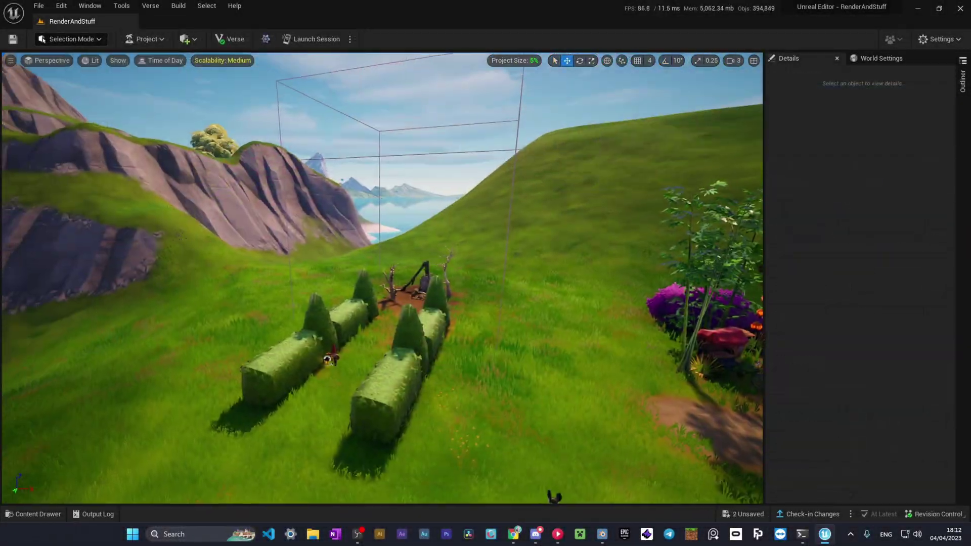
- Fly through the finished house and food-truck scene and select the tree by the fence
key(w)
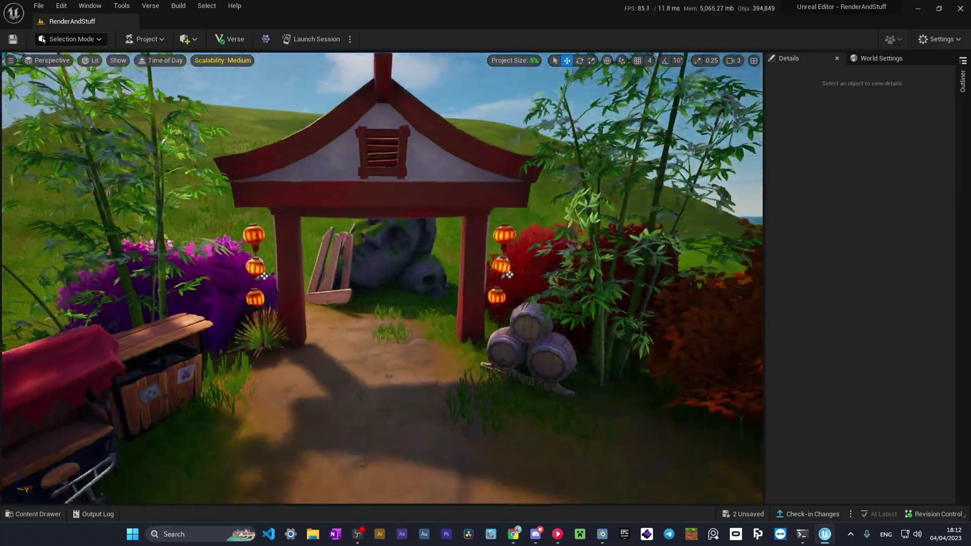
key(w)
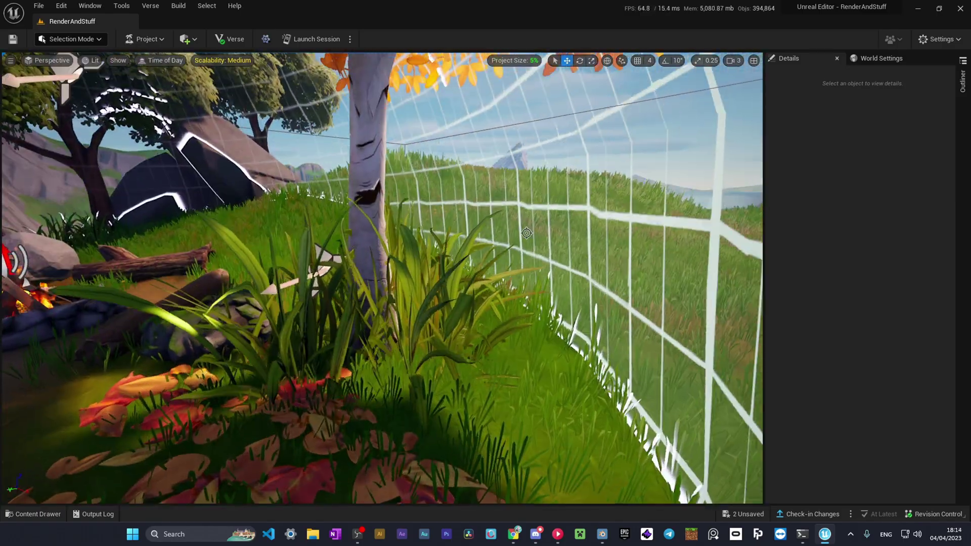
click(415, 285)
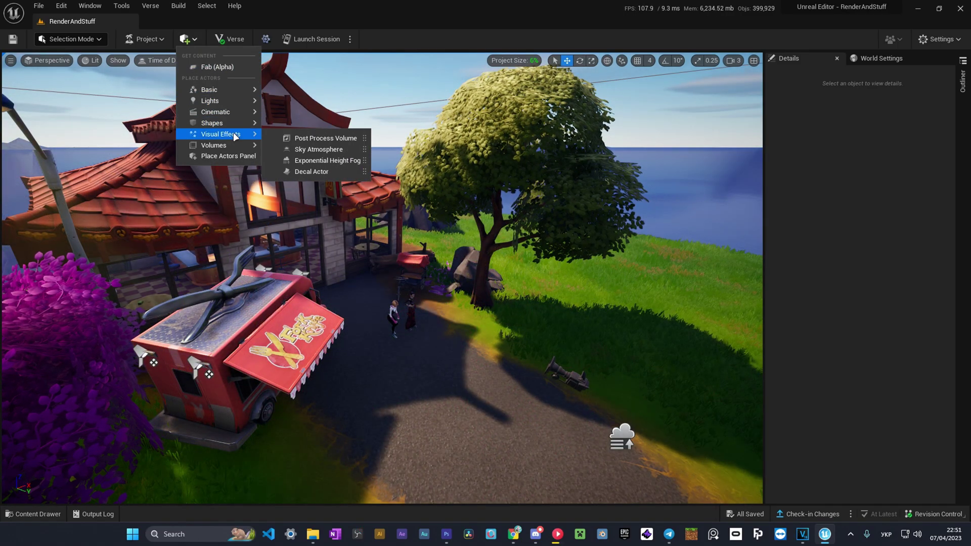
- Place a Post Process Volume and scale it up uniformly to cover the house
click(324, 138)
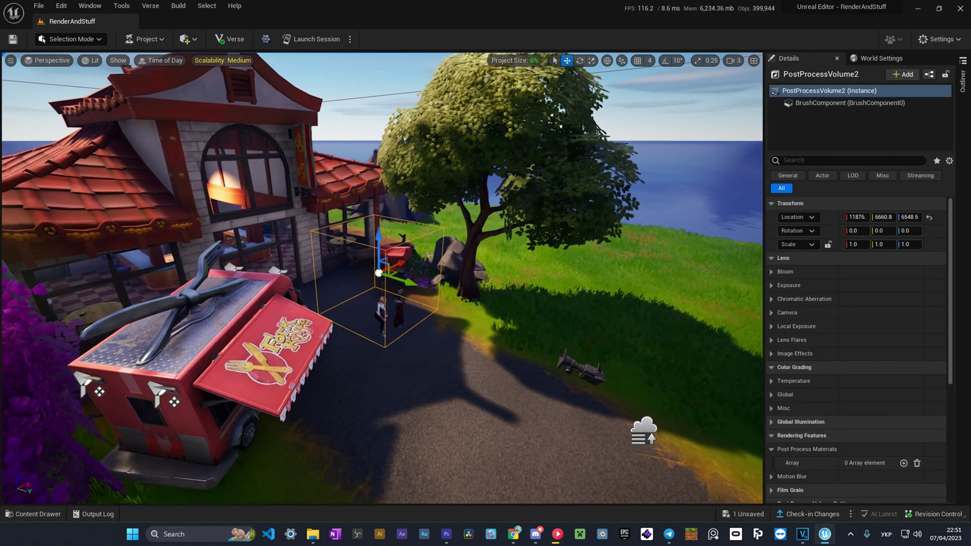
scroll(382, 278, down, 5)
key(r)
mouse_move(401, 273)
mouse_down()
mouse_move(424, 255)
mouse_move(412, 271)
mouse_up()
scroll(412, 271, down, 5)
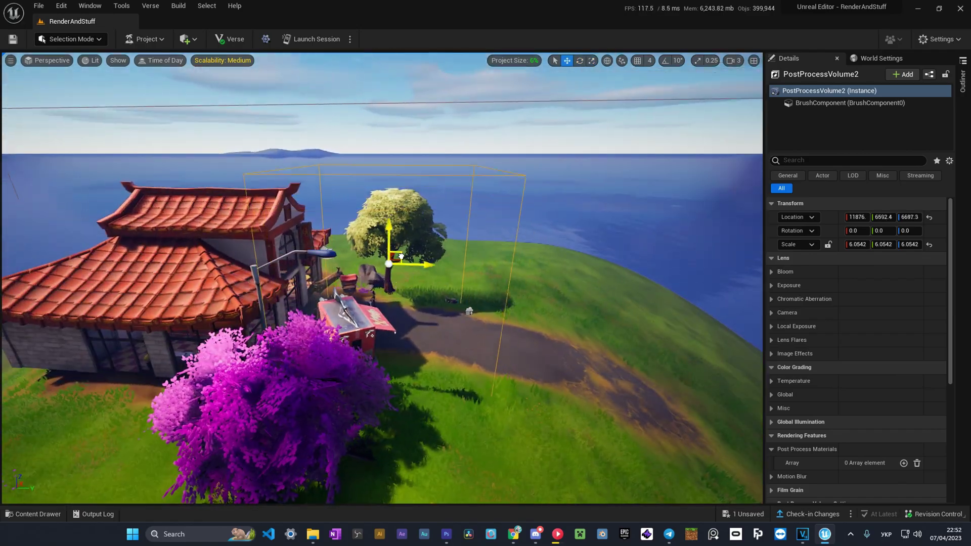
key(w)
- Enable bloom intensity 6.336 and chromatic aberration intensity 5.0 on the volume
click(771, 271)
click(789, 286)
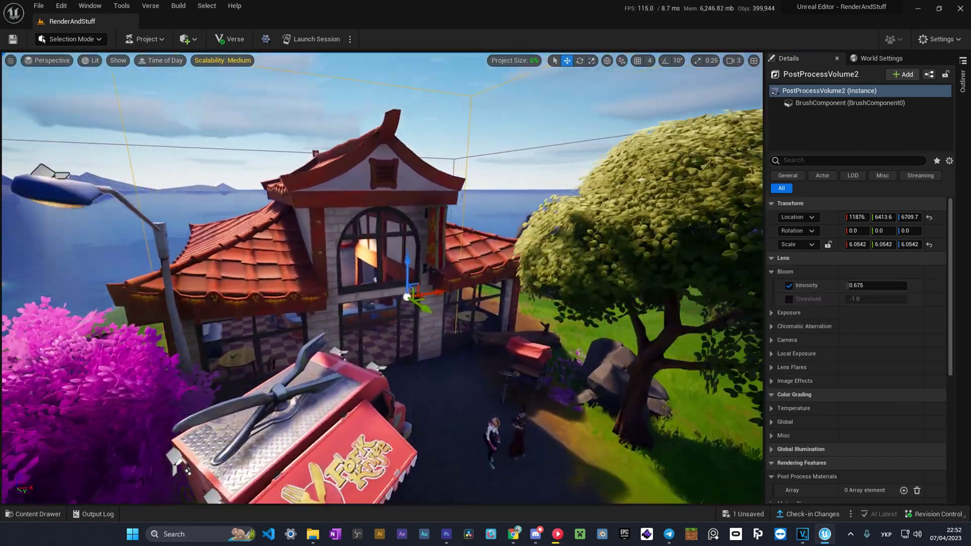
double_click(874, 285)
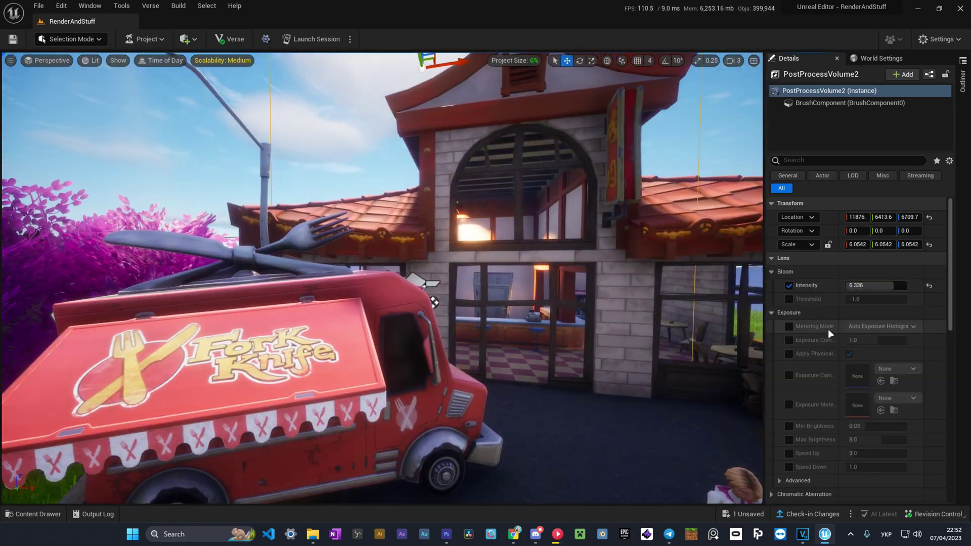
click(771, 326)
click(789, 340)
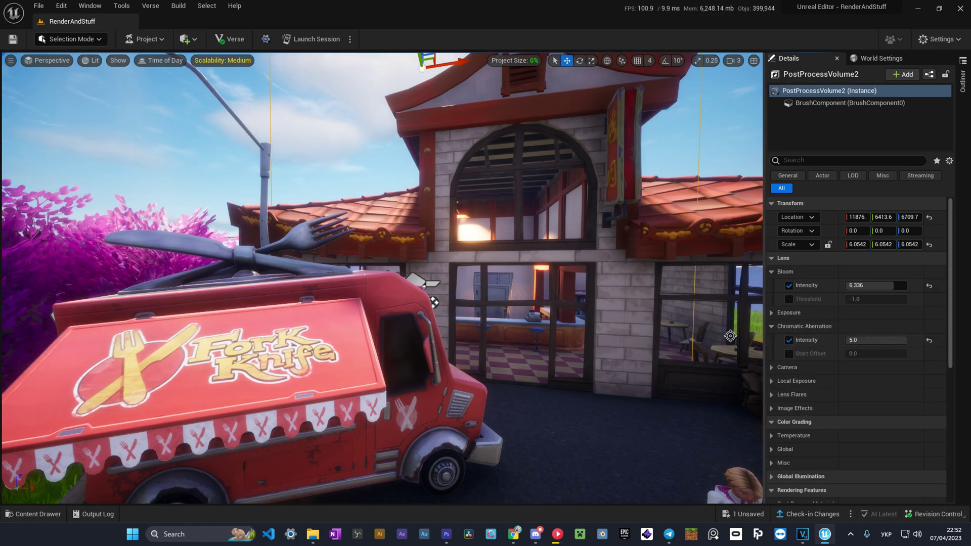
click(771, 326)
- Enable lens flares at intensity 16.0 and raise white balance temperature to 9956
click(794, 367)
click(772, 367)
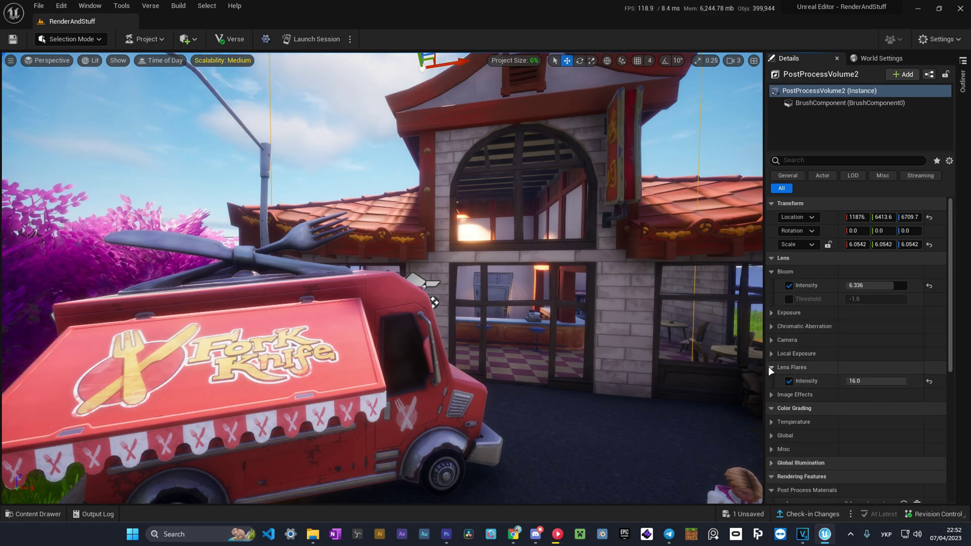
click(801, 408)
scroll(781, 421, down, 3)
drag(860, 387, 883, 387)
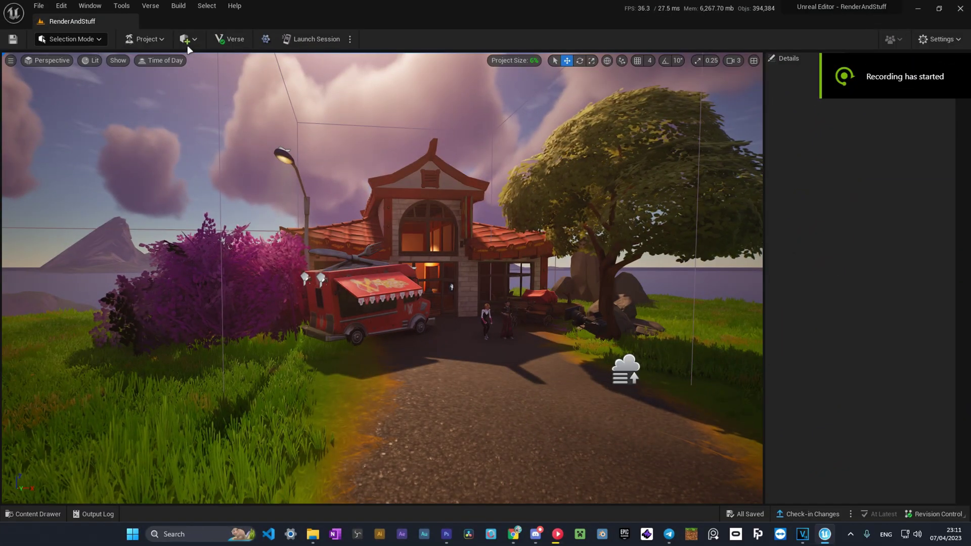
- Select ExponentialHeightFog in the Outliner and change its sky atmosphere ambient colour
click(191, 40)
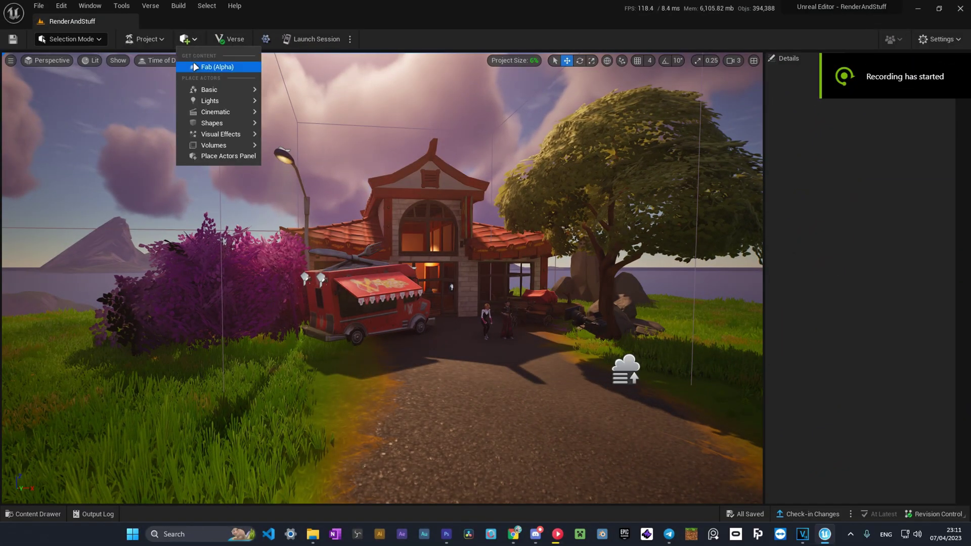
mouse_move(231, 136)
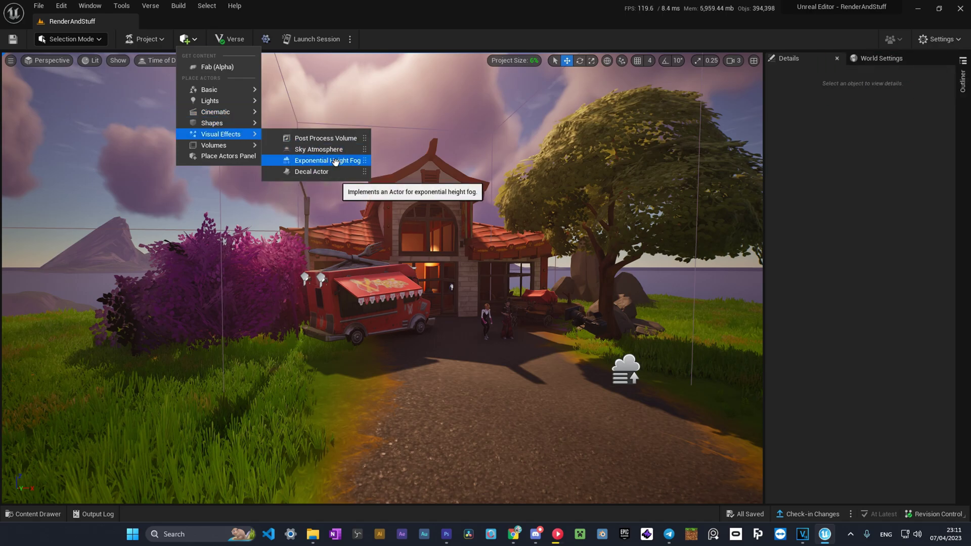
click(962, 76)
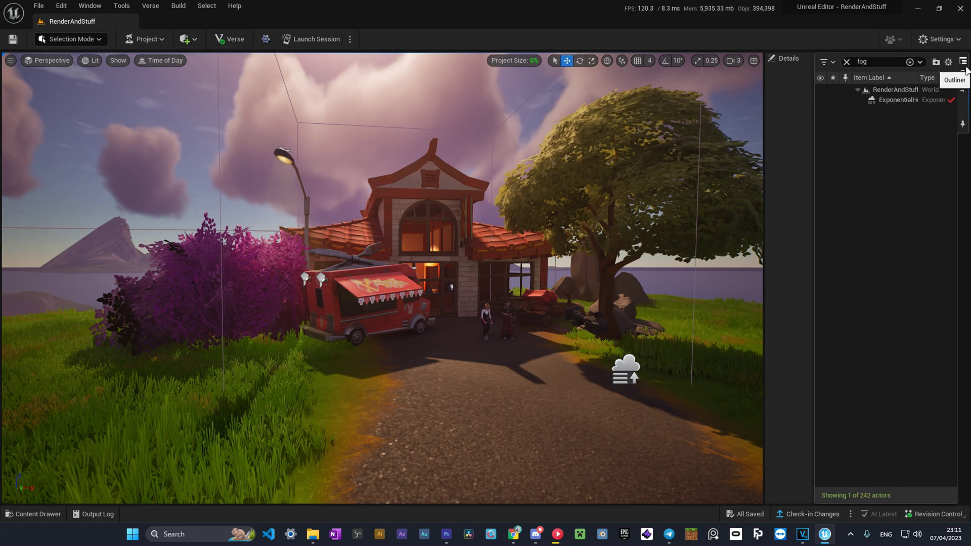
click(893, 101)
scroll(859, 303, down, 5)
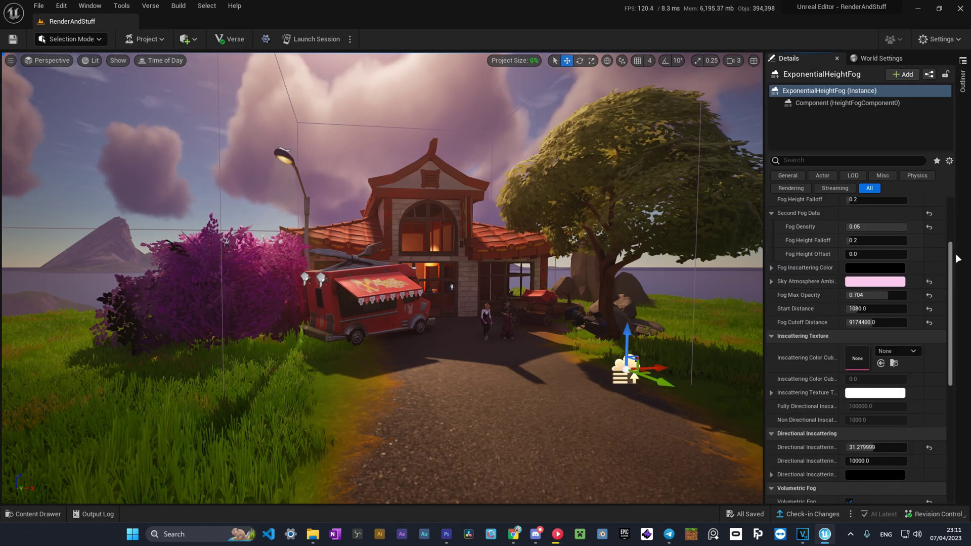
scroll(859, 303, up, 2)
click(886, 267)
drag(728, 329, 761, 337)
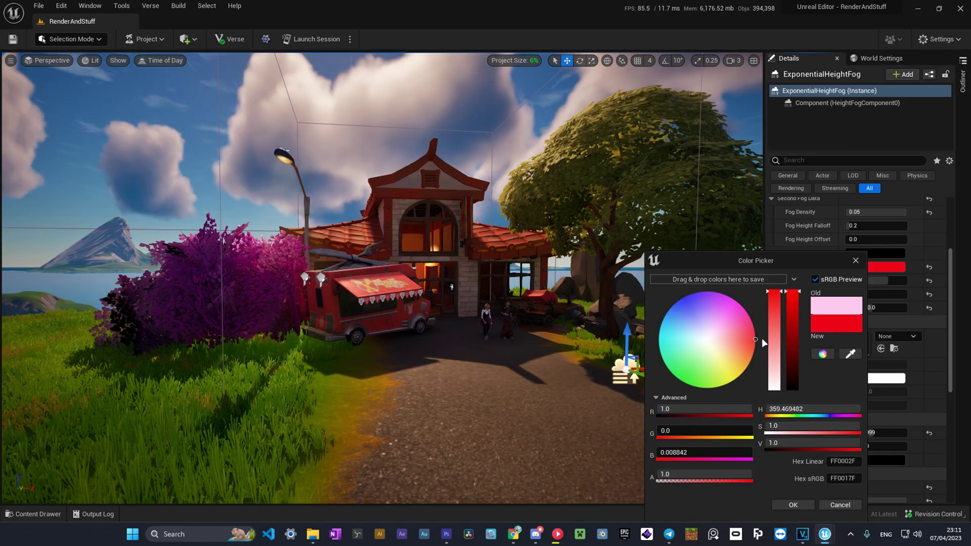
click(856, 260)
- Set the fog's Volumetric Fog Albedo to green and save the level
scroll(828, 348, down, 3)
scroll(813, 397, down, 2)
click(874, 370)
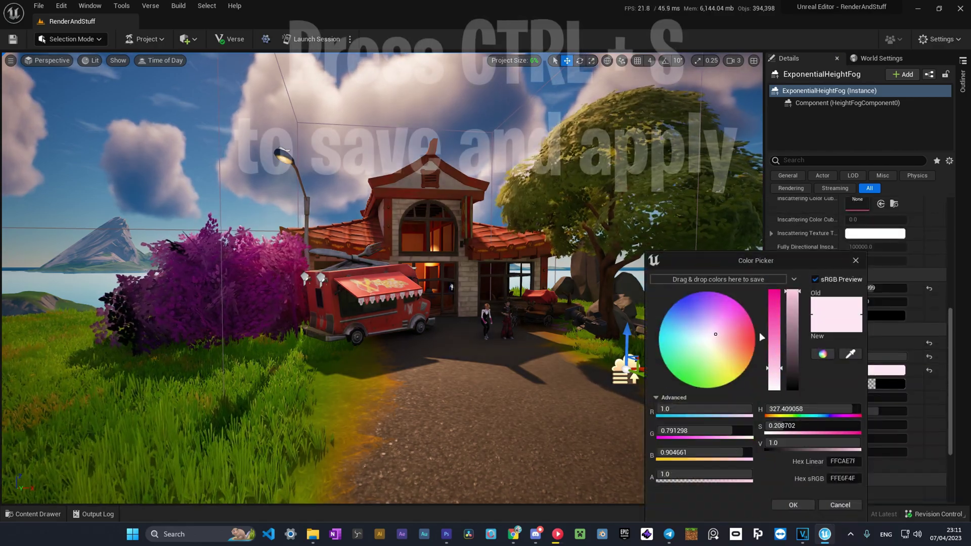
drag(718, 333, 763, 303)
key(Return)
mouse_move(556, 267)
right_down()
mouse_move(536, 252)
mouse_move(525, 284)
mouse_move(546, 243)
mouse_move(556, 268)
right_up()
right_drag(382, 278, 382, 243)
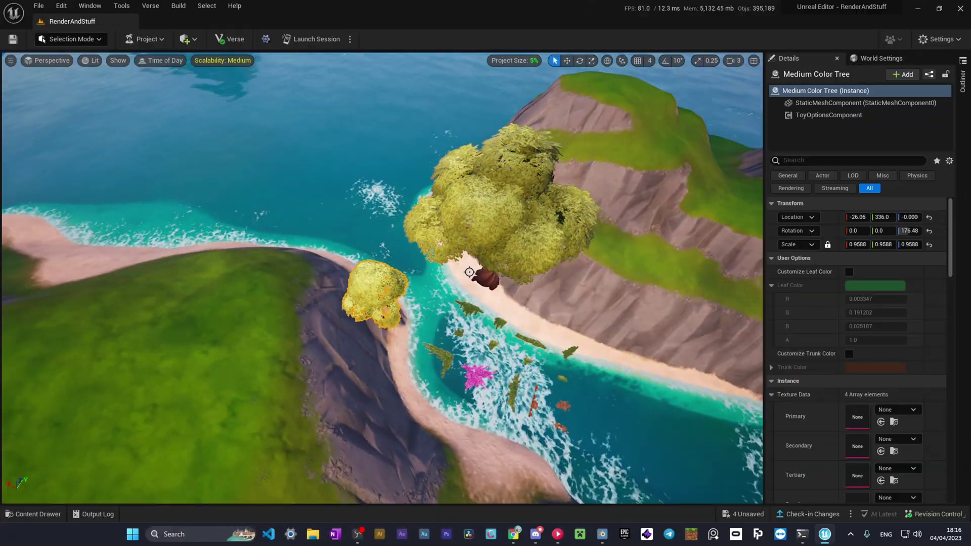
- Select and frame the Medium Color Tree, then drag the Lucky Cafe prefab into the level
click(498, 206)
click(373, 293)
key(f)
key(w)
alt+drag(433, 261, 361, 317)
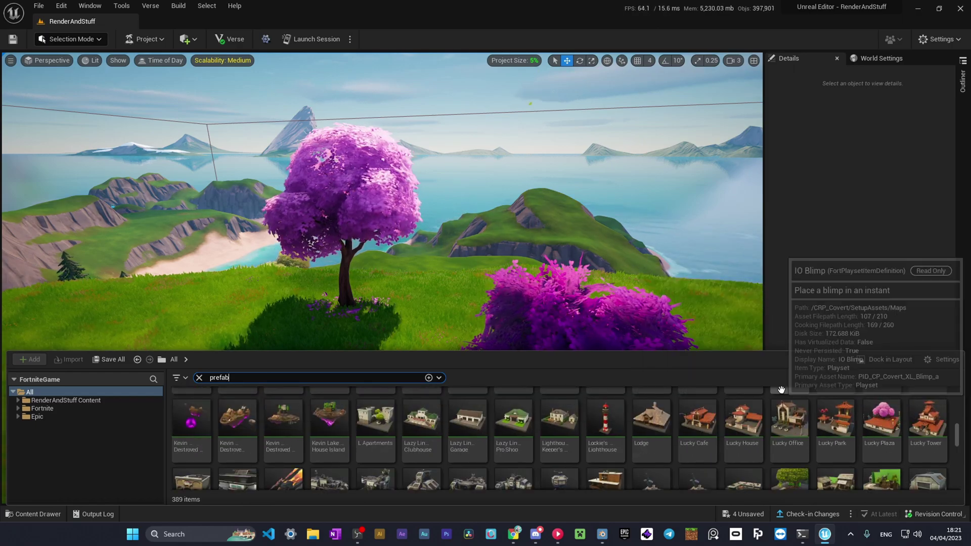
drag(697, 418, 500, 278)
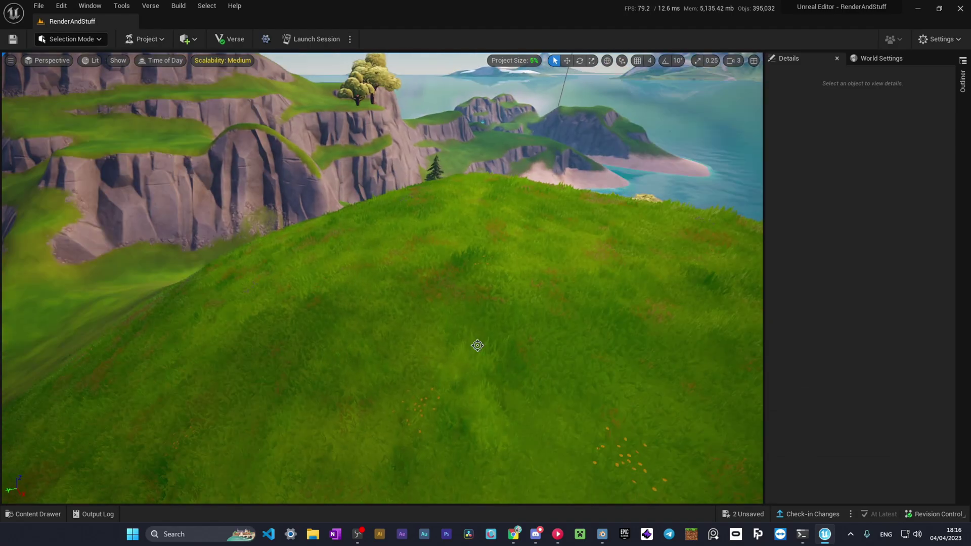
- Search the Content Drawer for 'farm prefab' and then the farm gallery
click(32, 514)
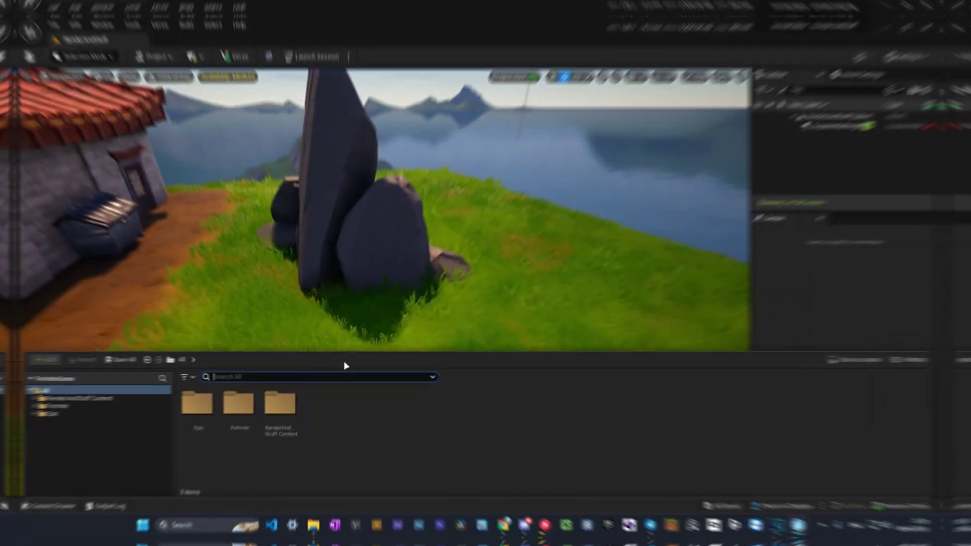
text(farm p)
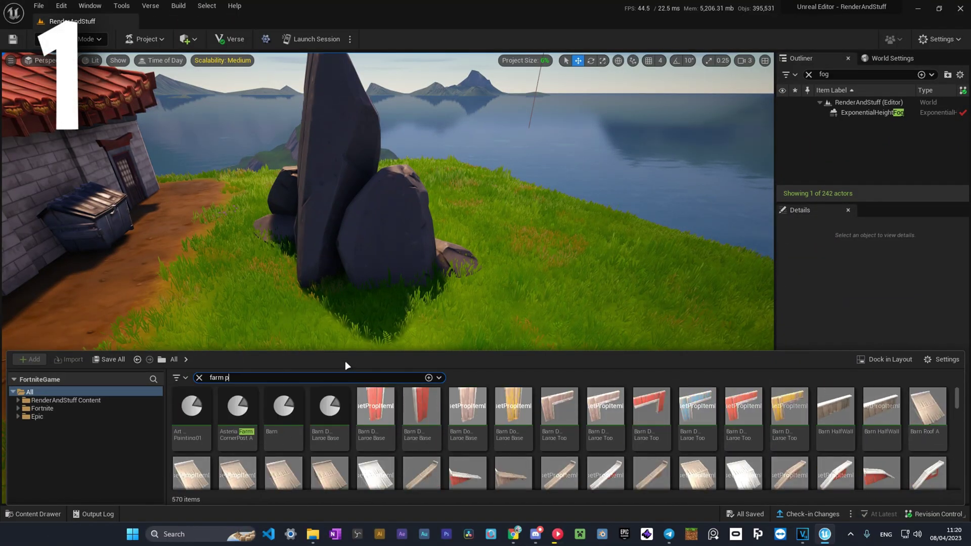
text(refab)
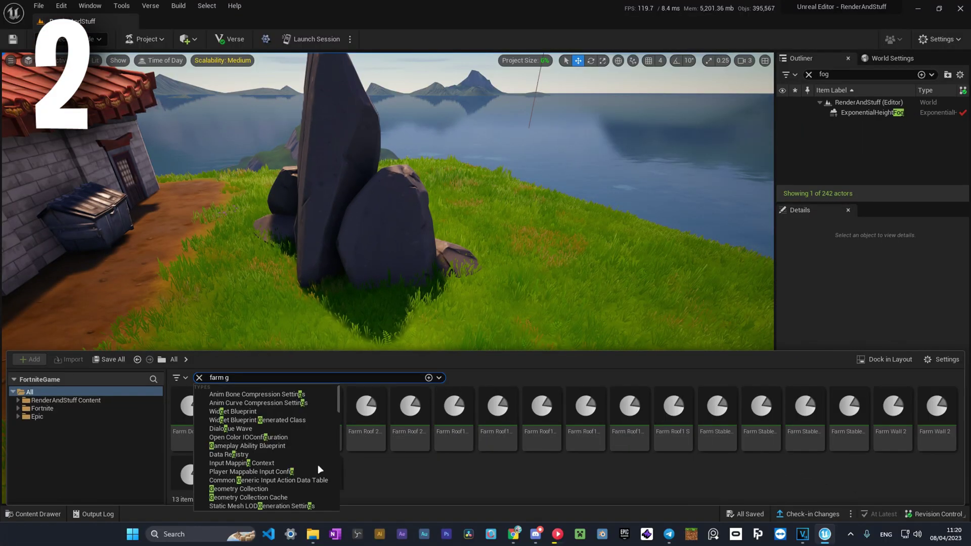
text(al)
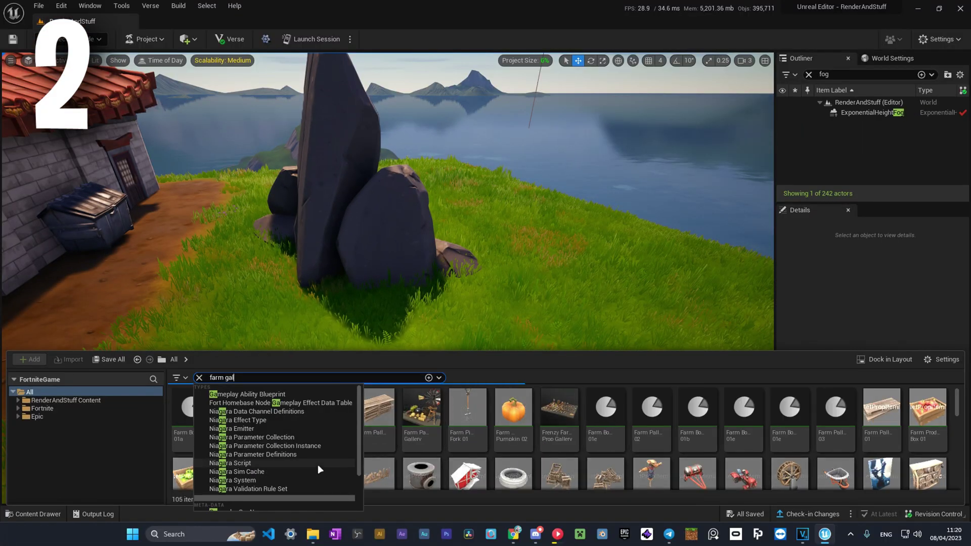
text(erry)
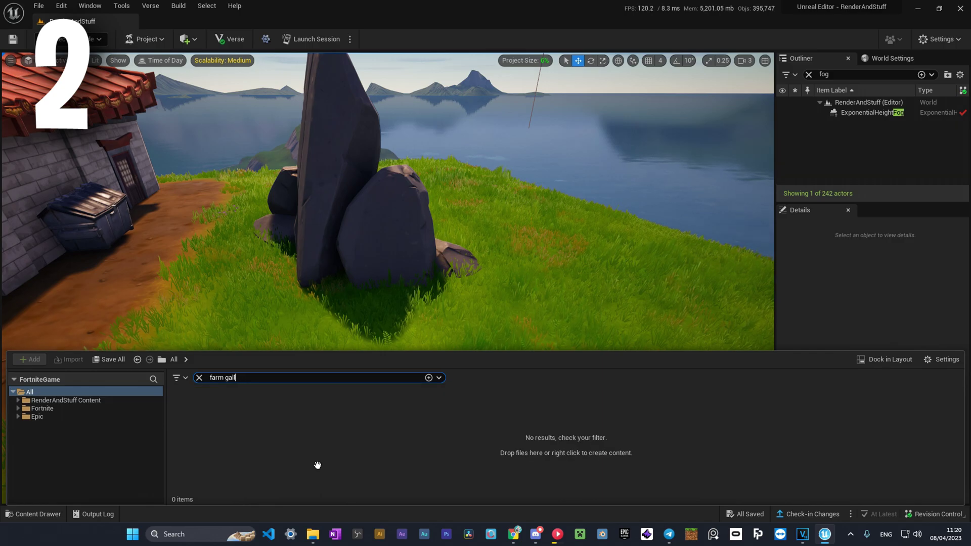
text(er)
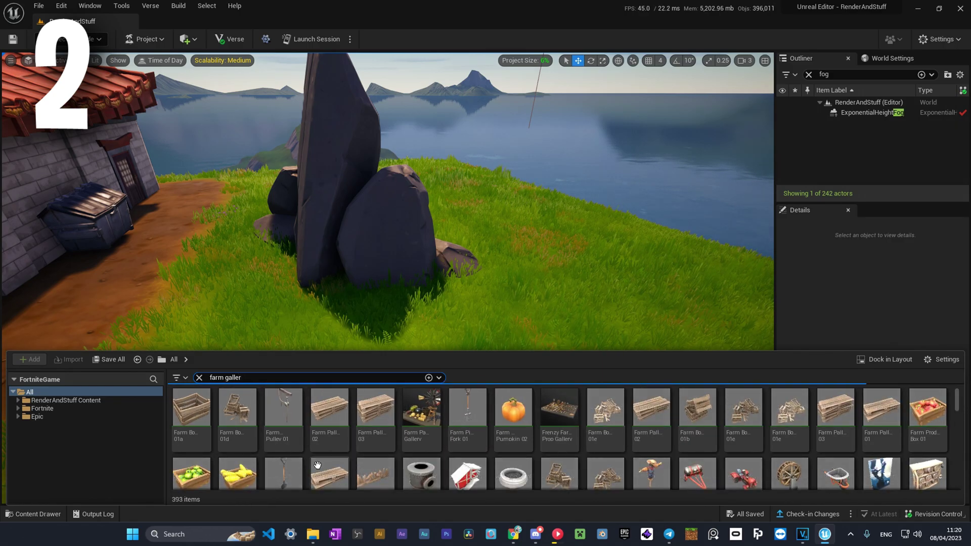
text(y)
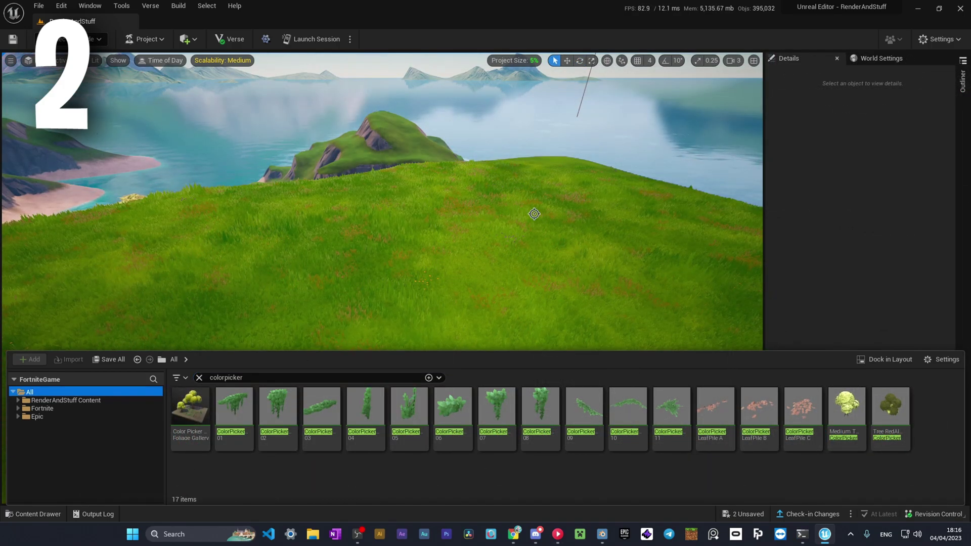
- Fly to the tree-topped island, select the Color Ivy and frame it
right_drag(593, 197, 455, 200)
click(33, 514)
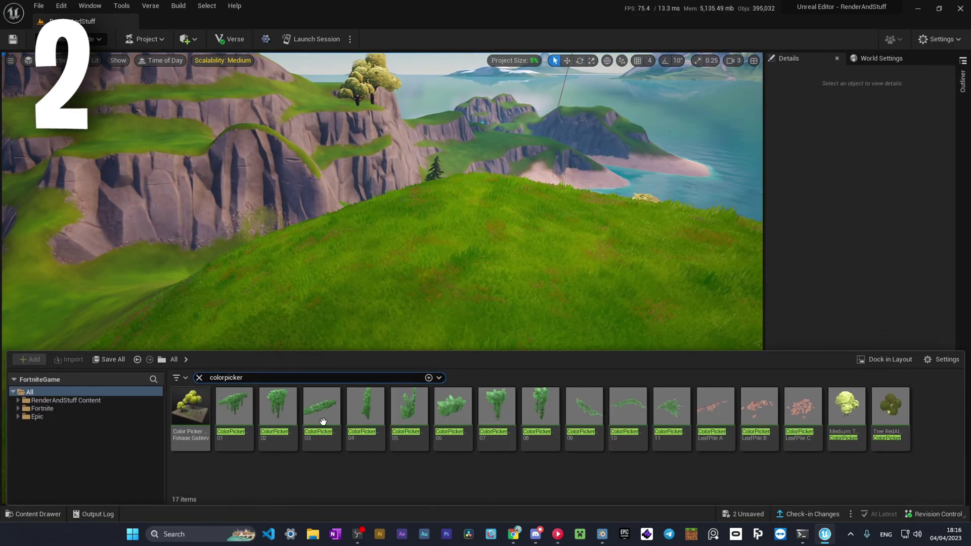
right_drag(418, 254, 385, 313)
click(379, 318)
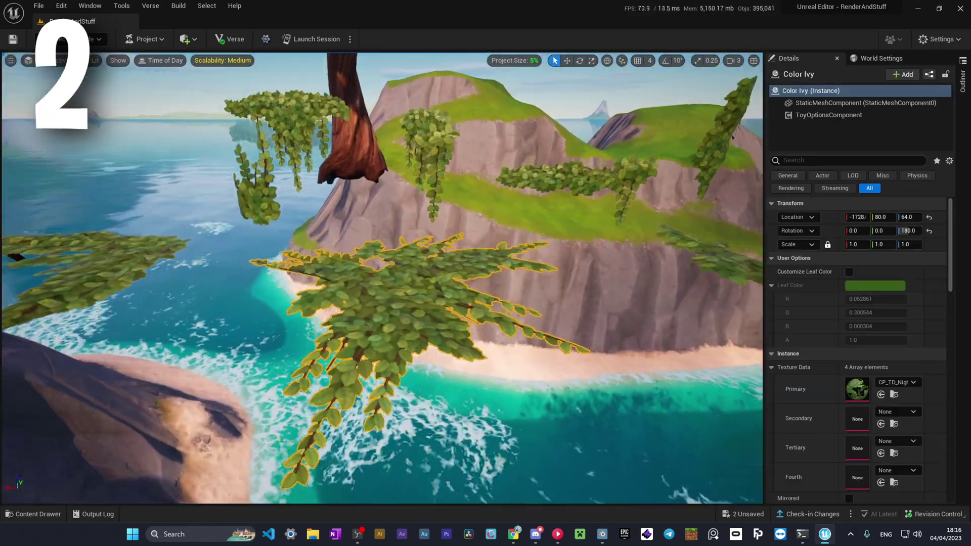
key(f)
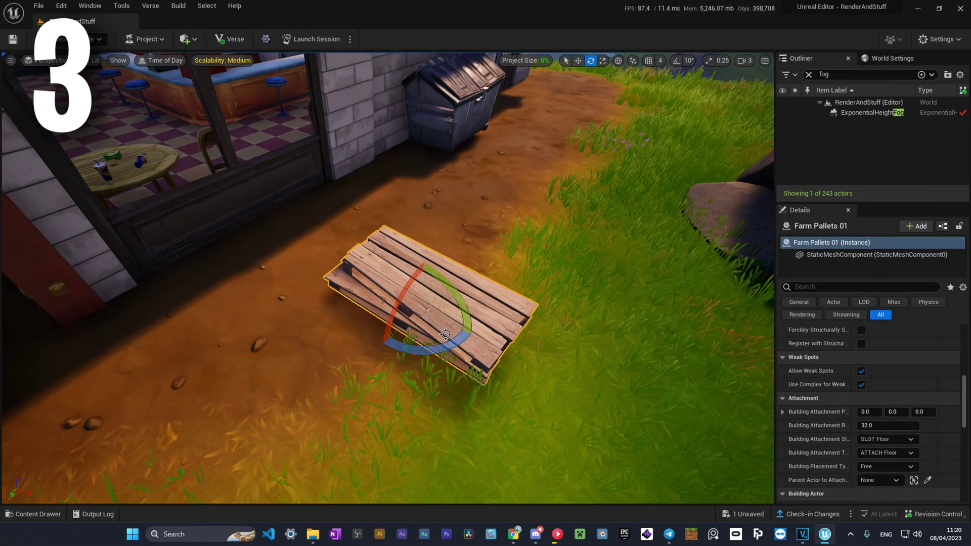
- Nudge the Farm Pallets lower-left on the dirt and scale them uniformly
scroll(469, 290, down, 2)
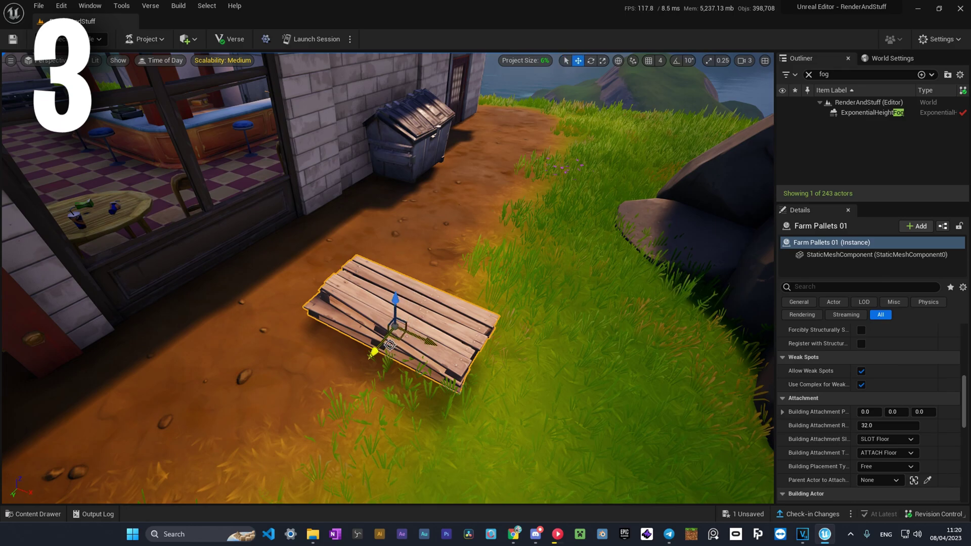
drag(389, 345, 442, 355)
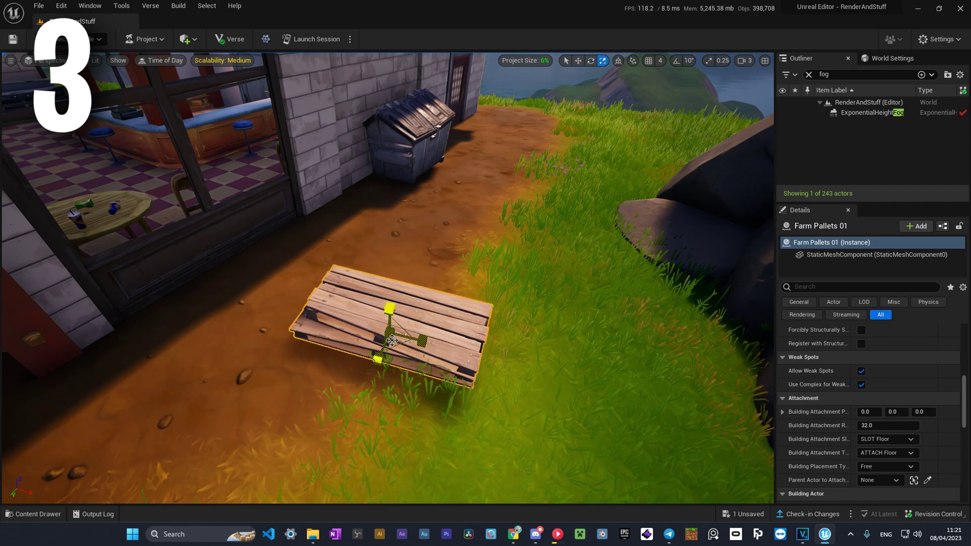
mouse_move(392, 340)
mouse_down()
mouse_move(385, 349)
mouse_move(420, 309)
mouse_move(395, 334)
mouse_up()
key(w)
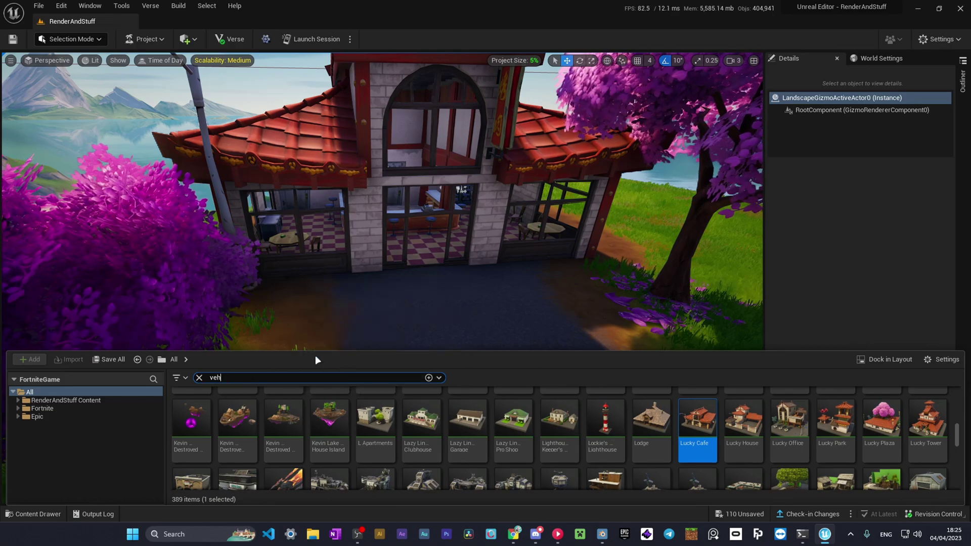
- Search 'truck' and place the ForkKnife food truck in front of the house
text(i)
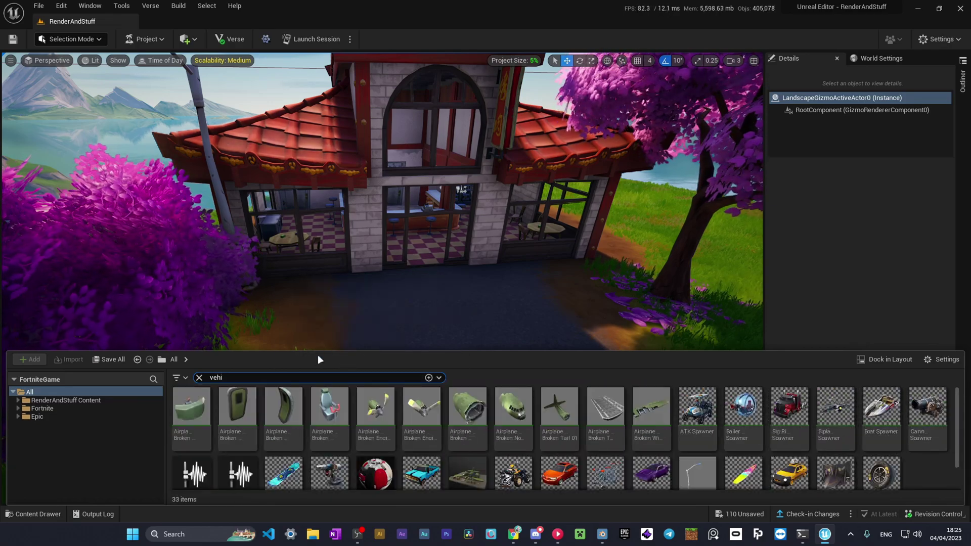
key(BackSpace)
key(BackSpace)
key(BackSpace)
key(BackSpace)
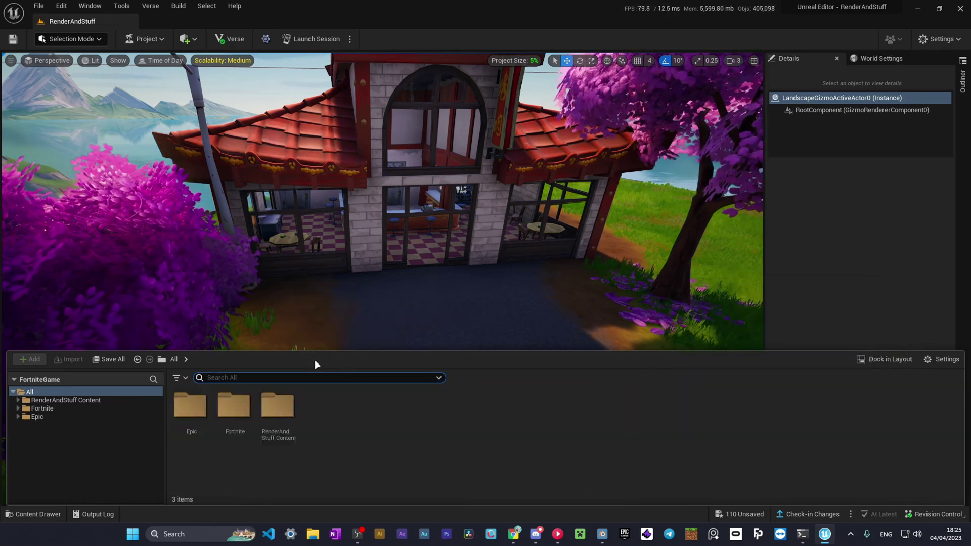
text(truck)
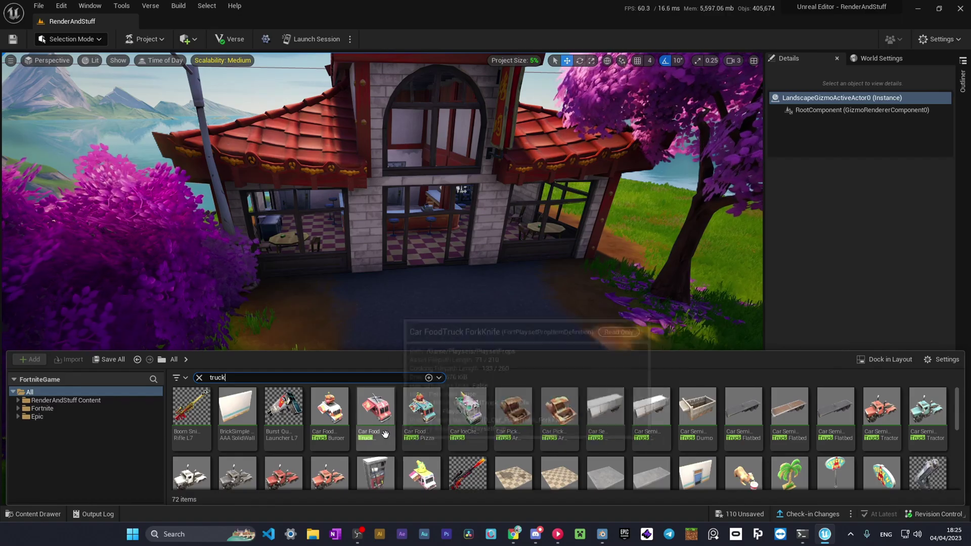
drag(385, 434, 607, 389)
key(f)
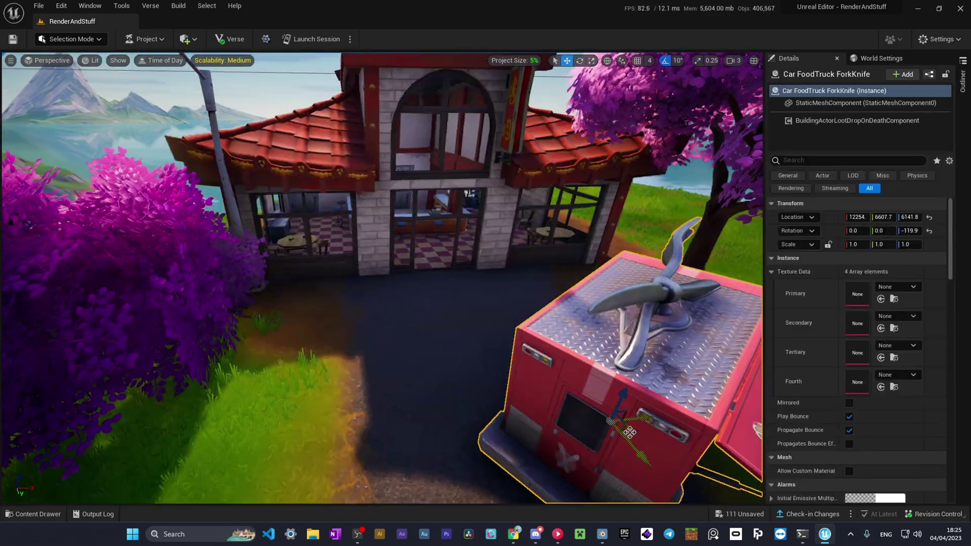
- Fly back over the house, deselect the truck and browse the truck results
right_drag(629, 431, 629, 431)
key(Escape)
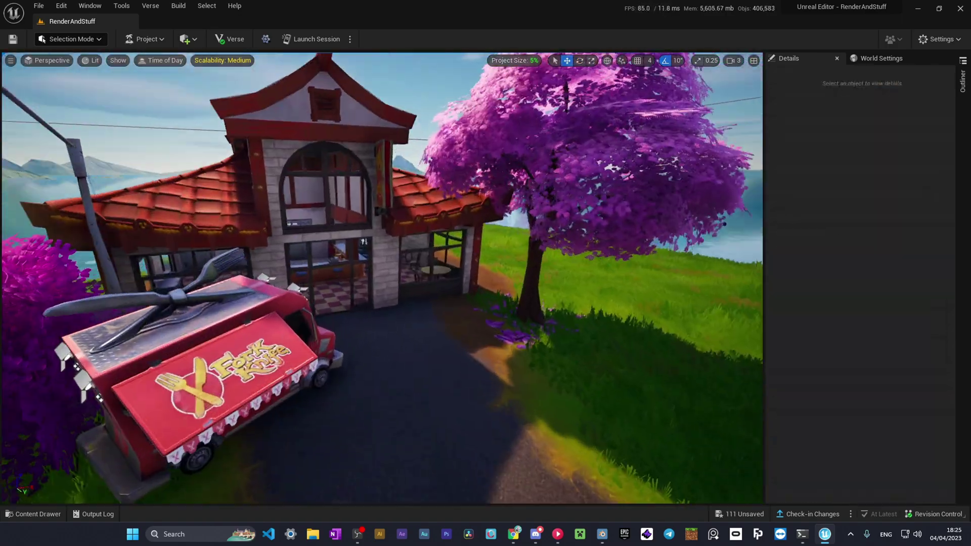
key(ctrl+space)
scroll(753, 449, down, 2)
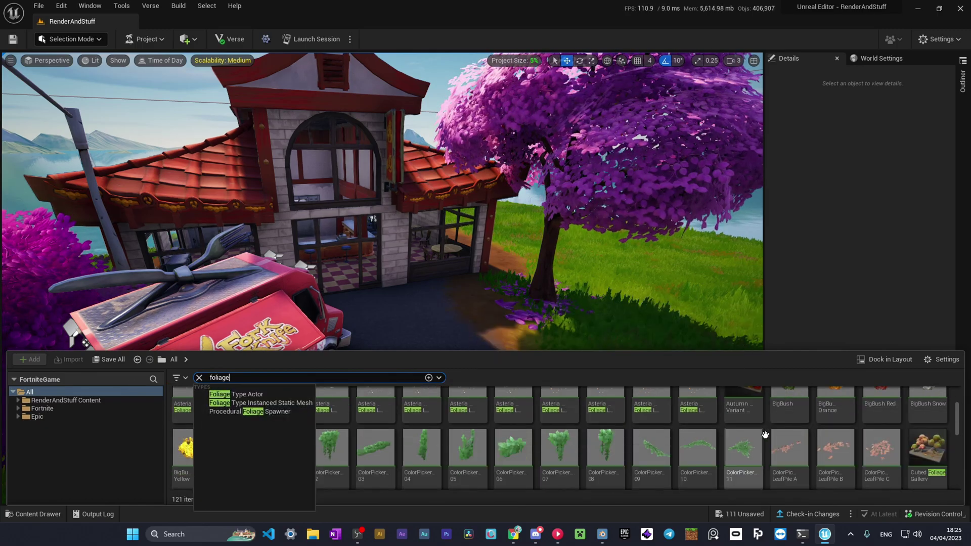
scroll(455, 444, down, 5)
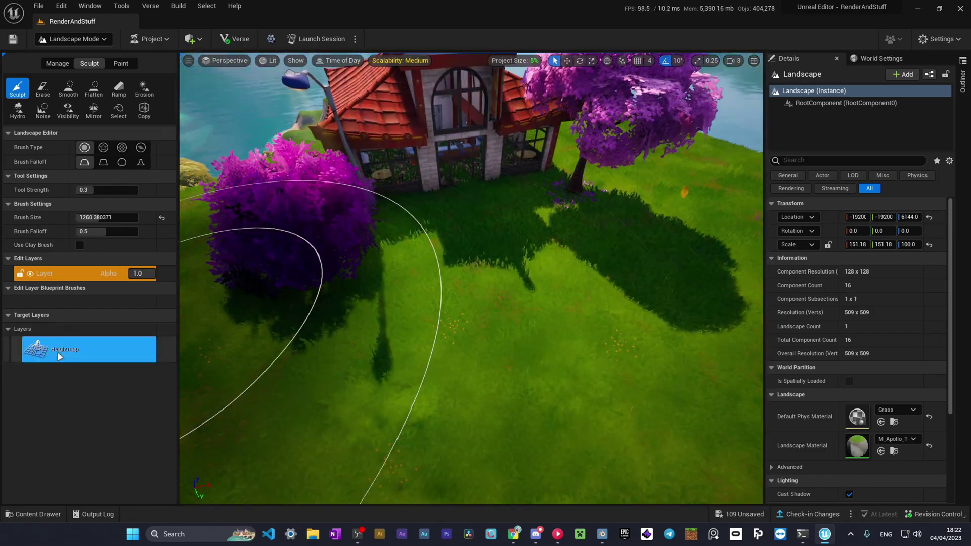
- Undo a gravel stroke, paint the path with the Asphalt layer, then select Mud
click(120, 63)
drag(424, 324, 455, 334)
key(ctrl+z)
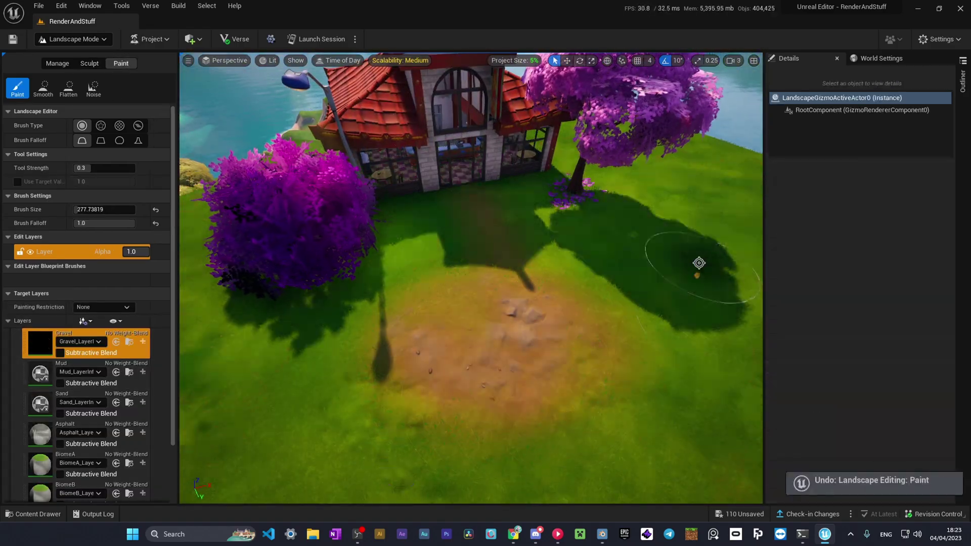
click(41, 434)
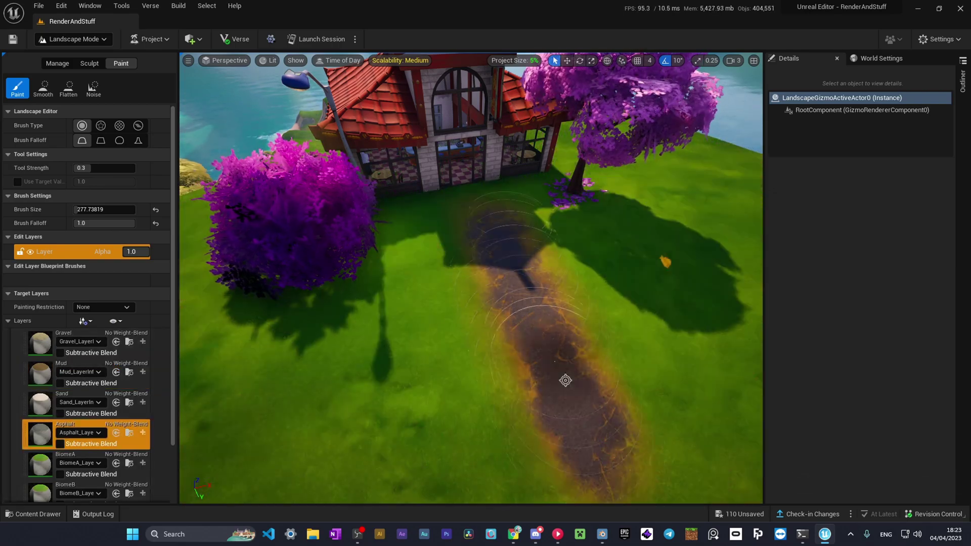
click(40, 373)
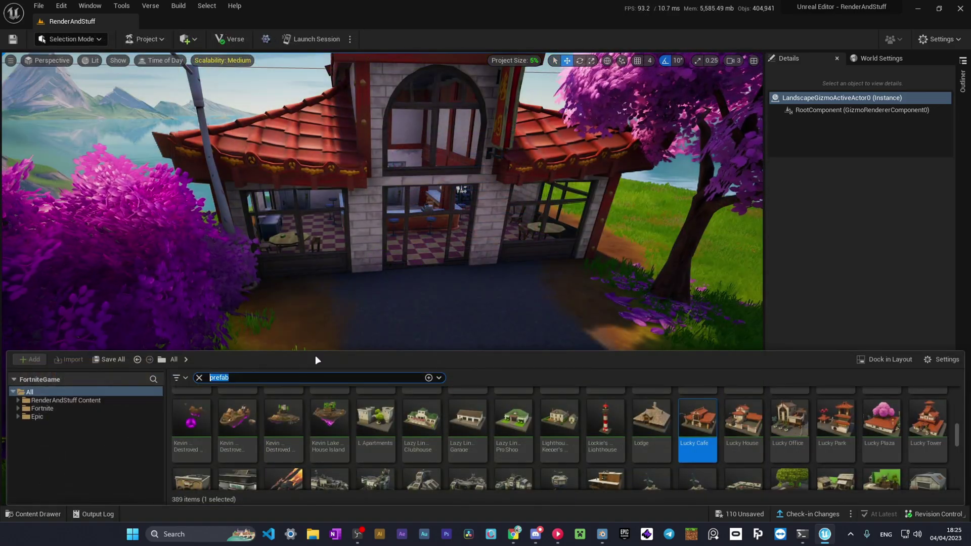
- Search 'truck' and place the ForkKnife food truck left of the path
text(vehi)
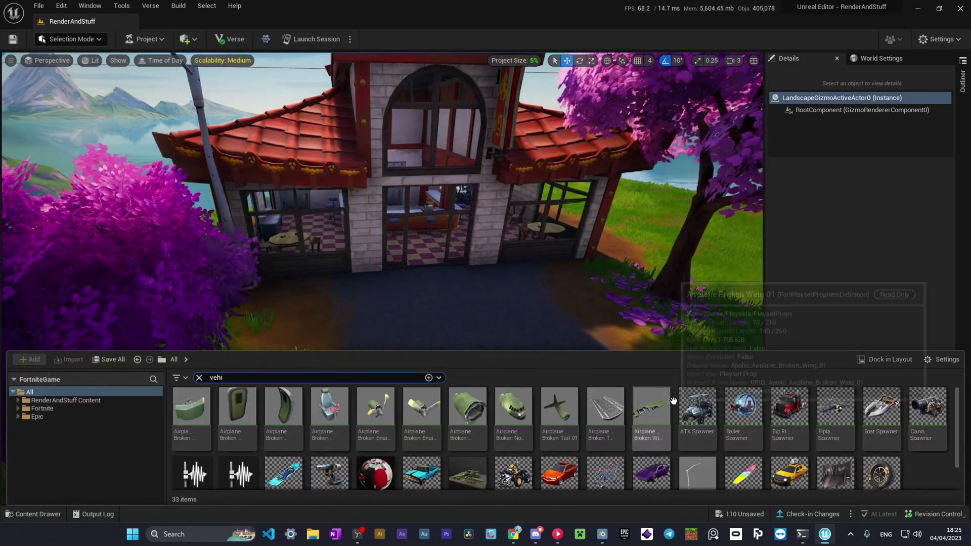
key(BackSpace)
key(BackSpace)
key(BackSpace)
key(BackSpace)
text(truck)
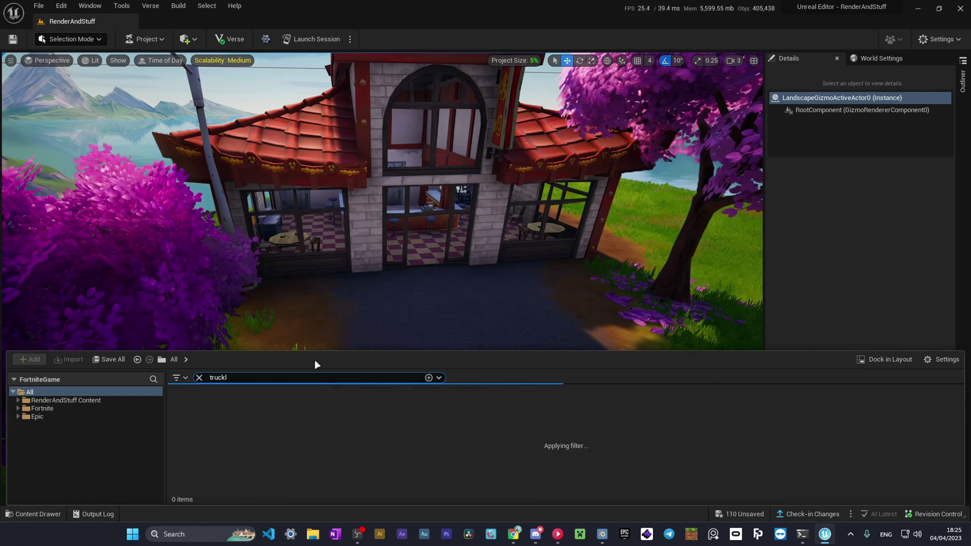
drag(371, 433, 591, 395)
key(f)
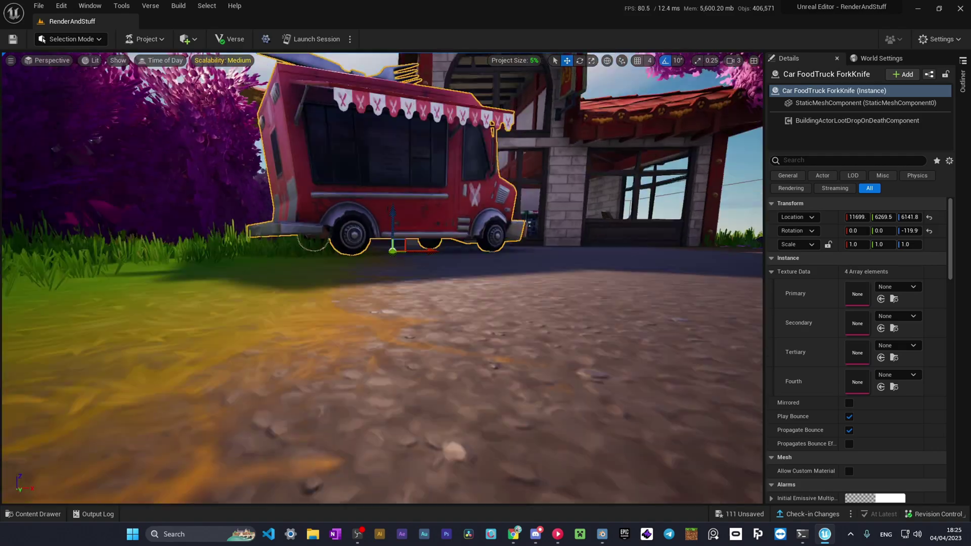
key(Escape)
- Search 'foliage' and delete a tree that was placed by mistake
key(ctrl+space)
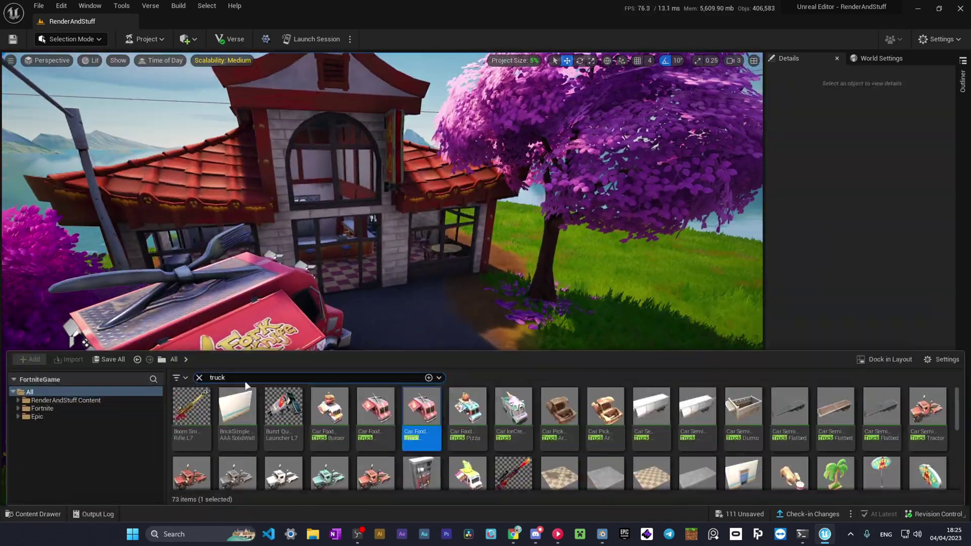
text(foliage)
scroll(907, 464, down, 3)
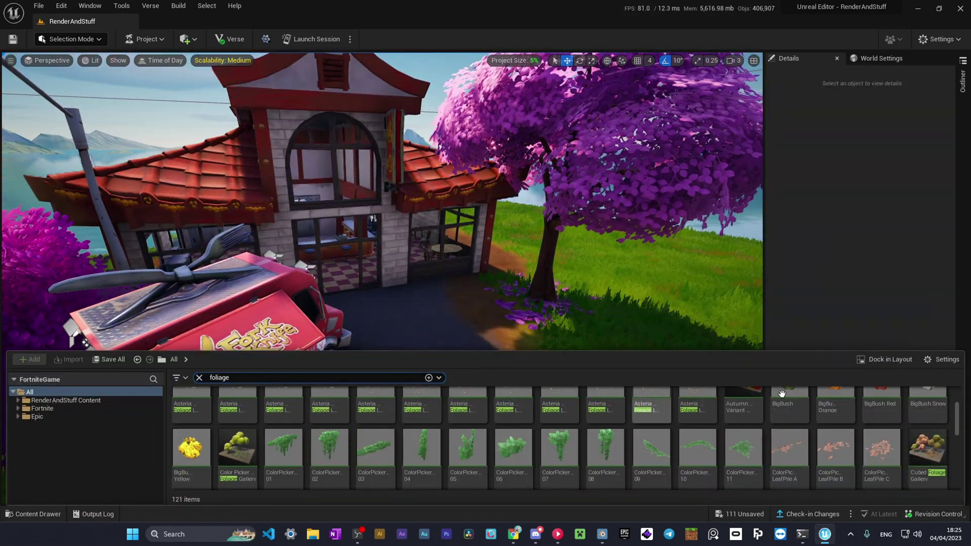
scroll(908, 464, down, 1)
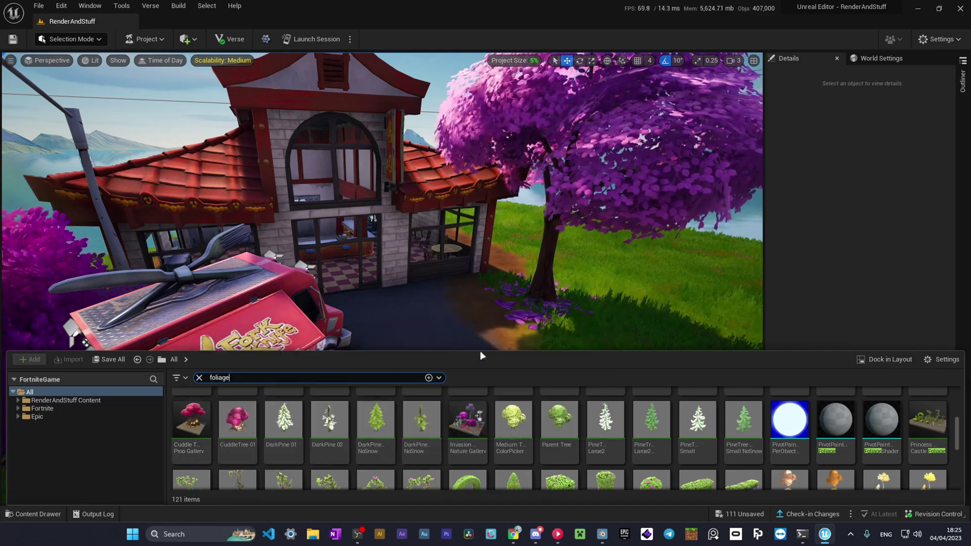
scroll(485, 449, down, 3)
click(464, 433)
right_drag(455, 252, 202, 268)
key(Delete)
- Place Tree Medium Log 01 under the pink tree, frame it and rotate it
key(ctrl+space)
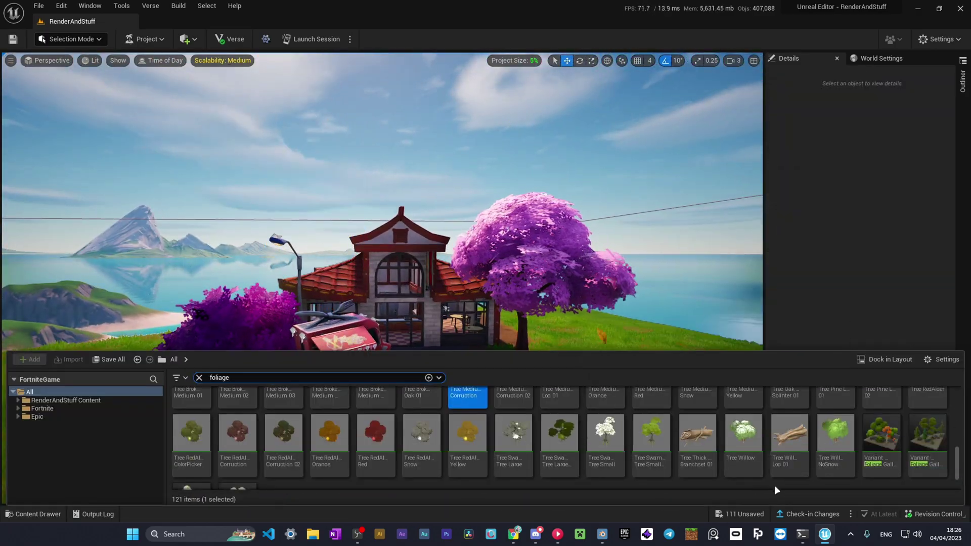
drag(559, 404, 499, 348)
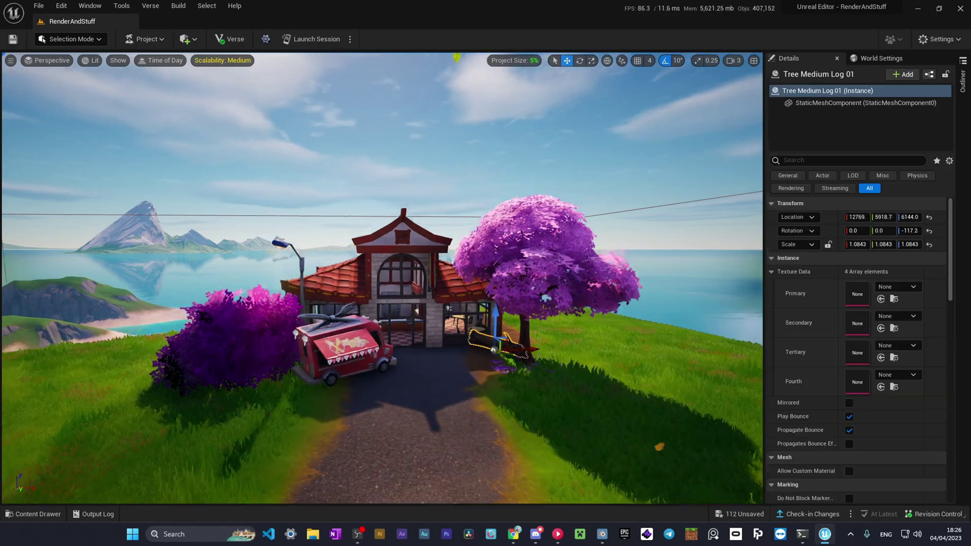
right_drag(499, 349, 455, 252)
key(f)
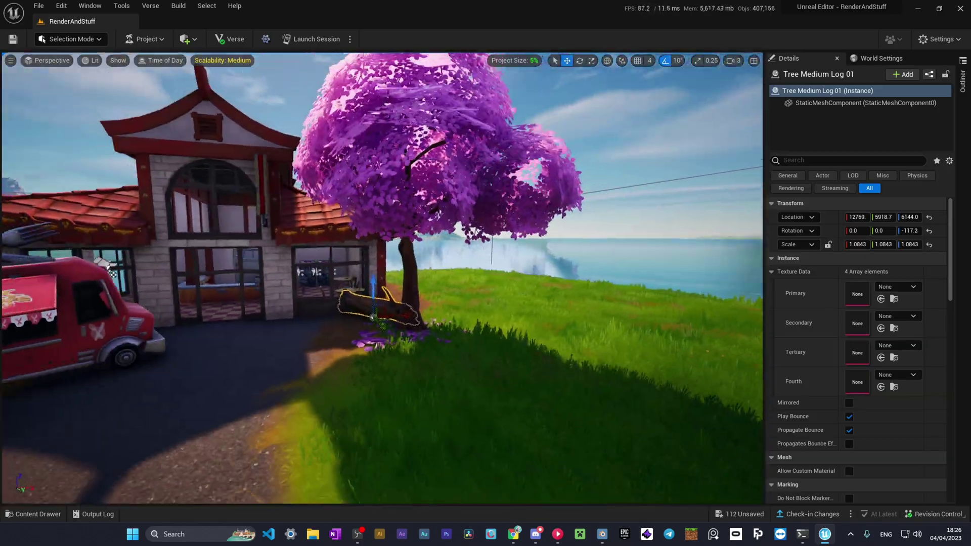
key(e)
key(Escape)
key(w)
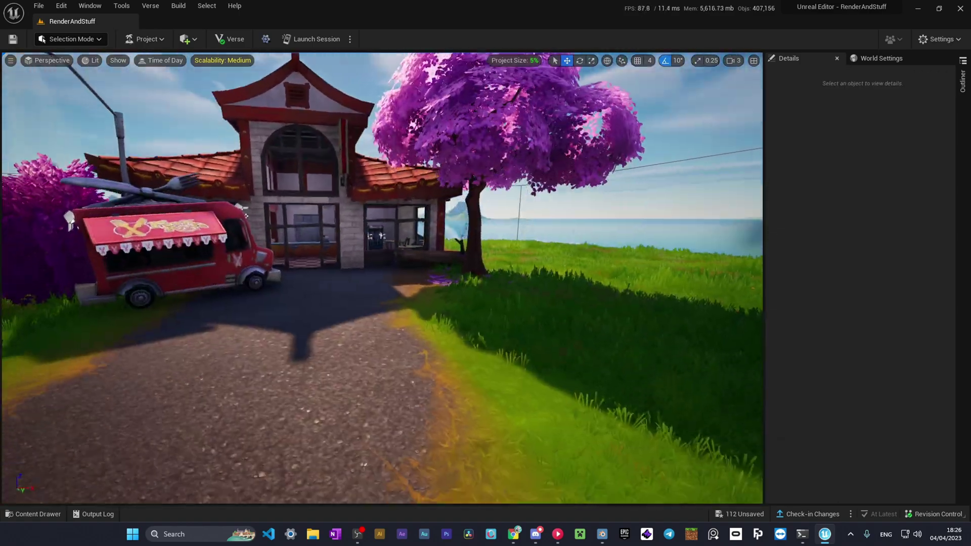
click(42, 514)
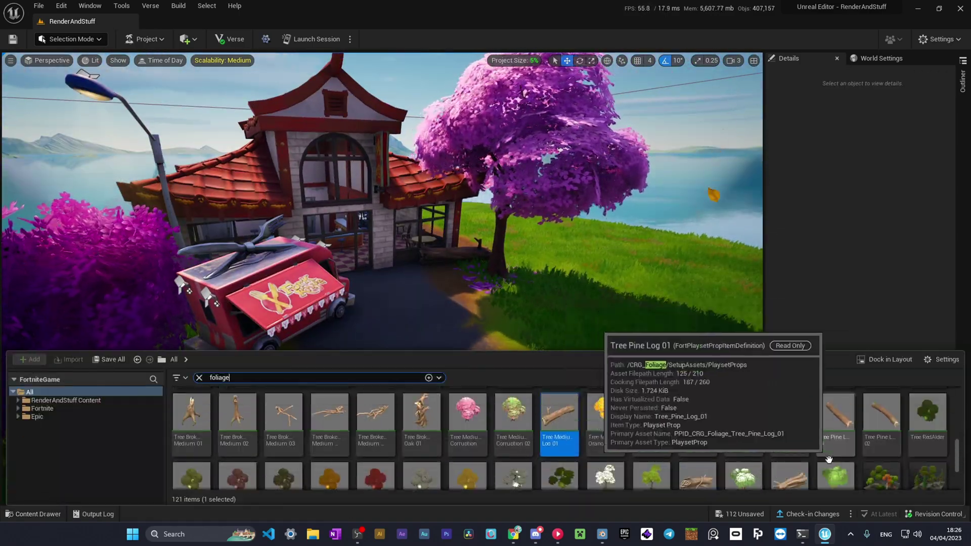
- Search 'rock' and place Natural Rock Pile A under the pink tree
mouse_move(888, 433)
mouse_move(606, 329)
right_down()
mouse_move(581, 324)
mouse_move(632, 318)
mouse_move(531, 313)
mouse_move(607, 323)
right_up()
click(42, 514)
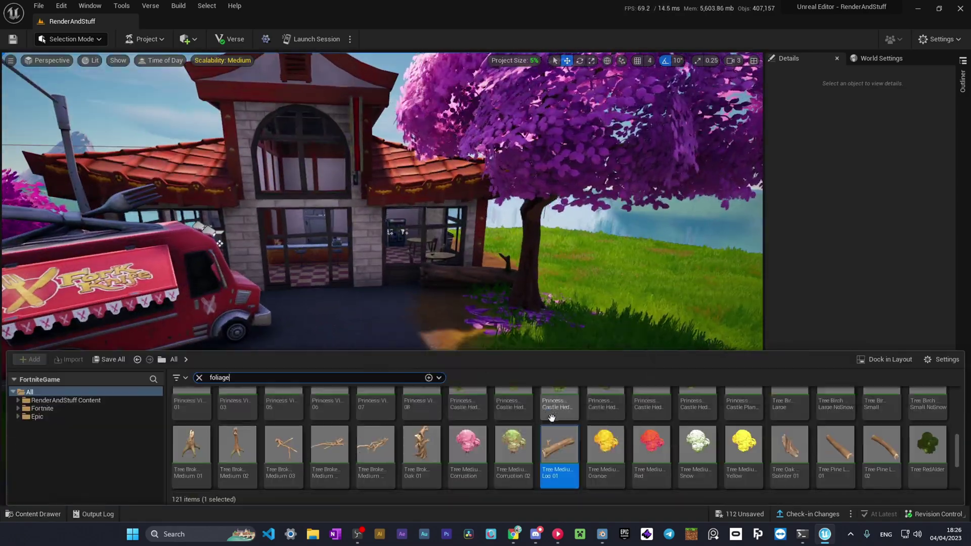
scroll(566, 430, up, 3)
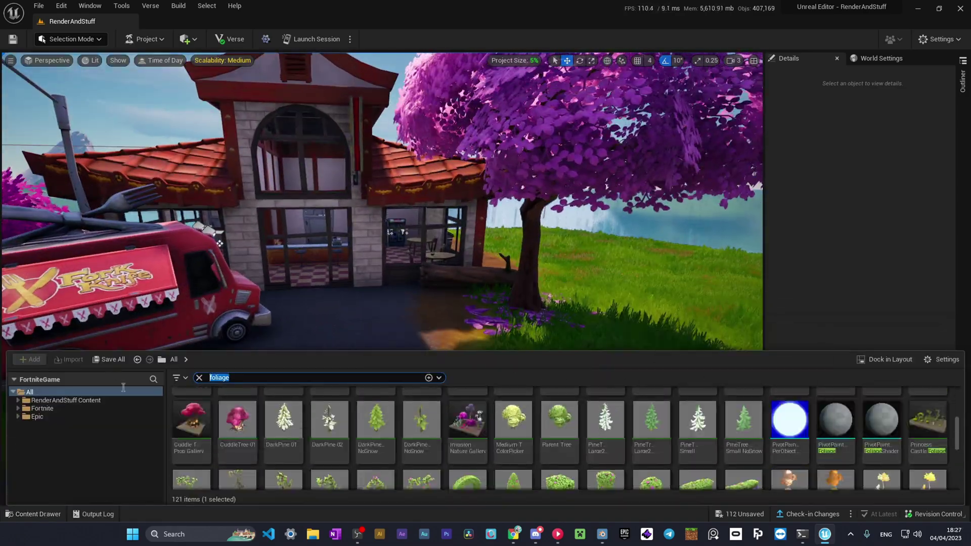
key(ctrl+a)
text(rock)
scroll(598, 472, down, 3)
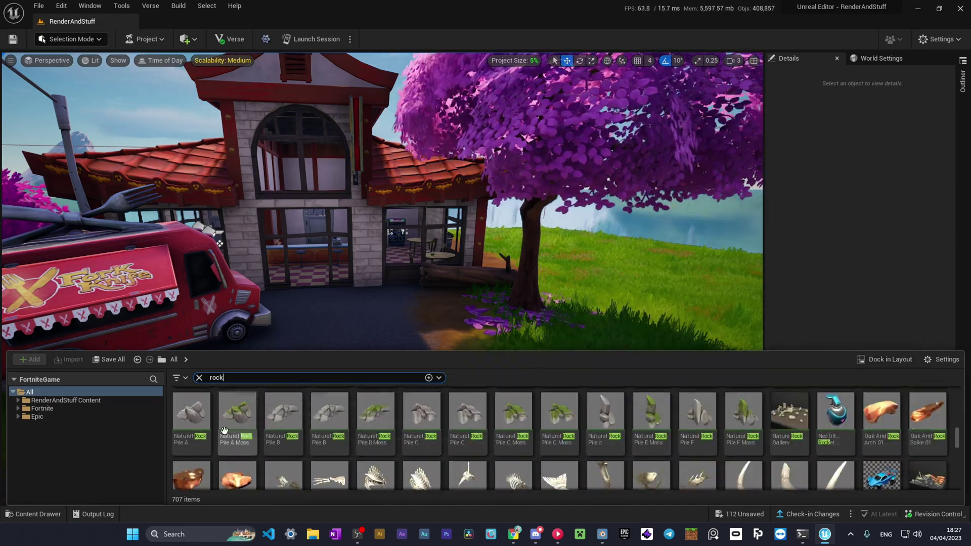
drag(224, 430, 546, 331)
- Add another rock piece to the scene and clear the selection
key(ctrl+space)
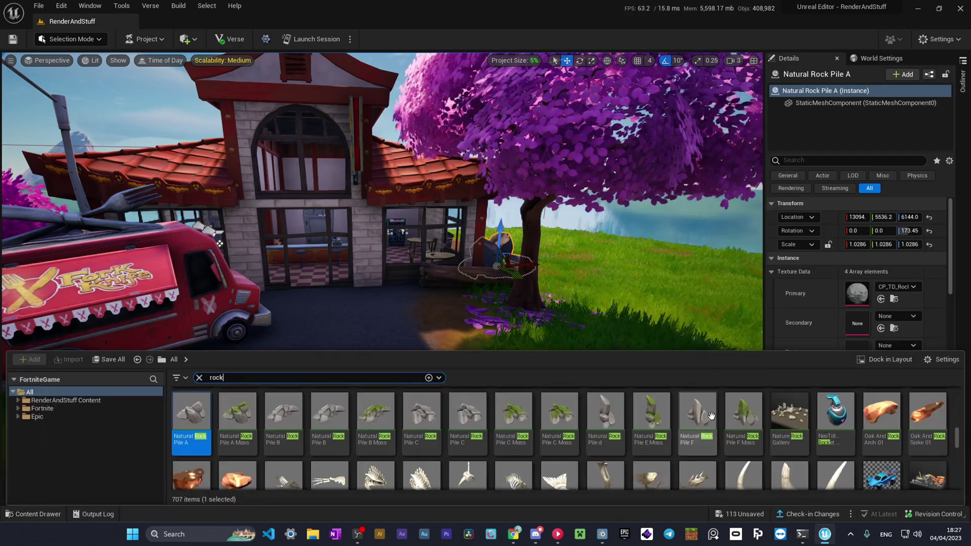
drag(223, 431, 196, 336)
scroll(586, 299, down, 5)
click(586, 300)
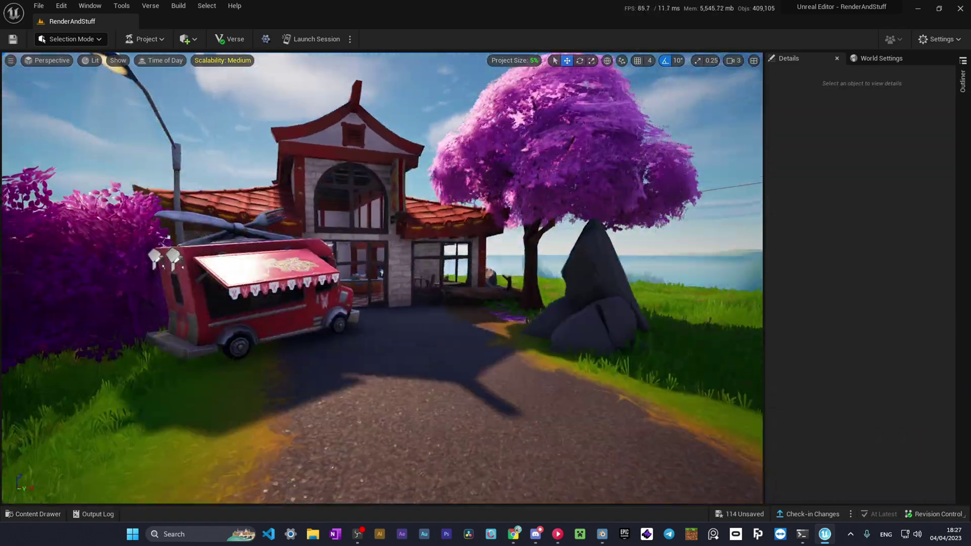
scroll(586, 299, up, 8)
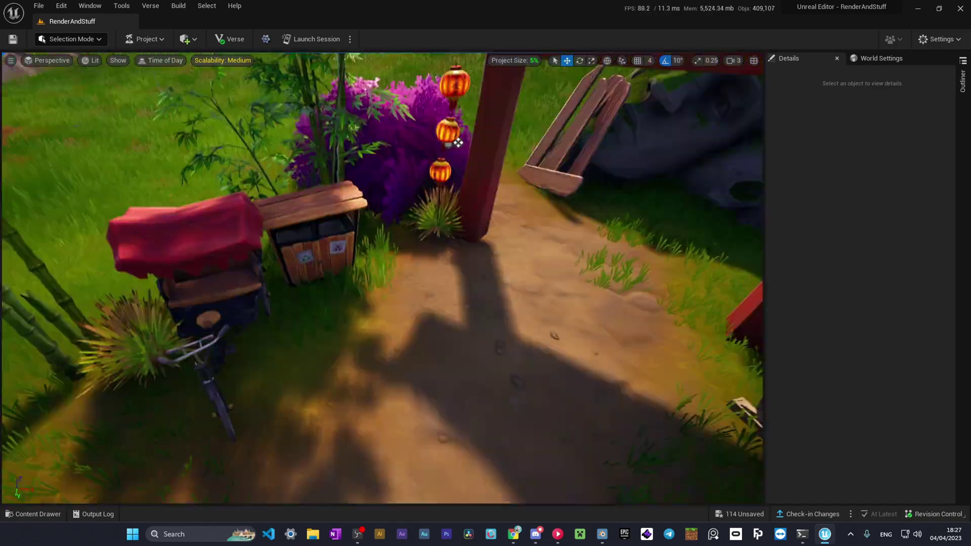
- Select the ChinaTown Rickshaw2 prop and zoom in to check it sits at the cafe entrance
click(412, 349)
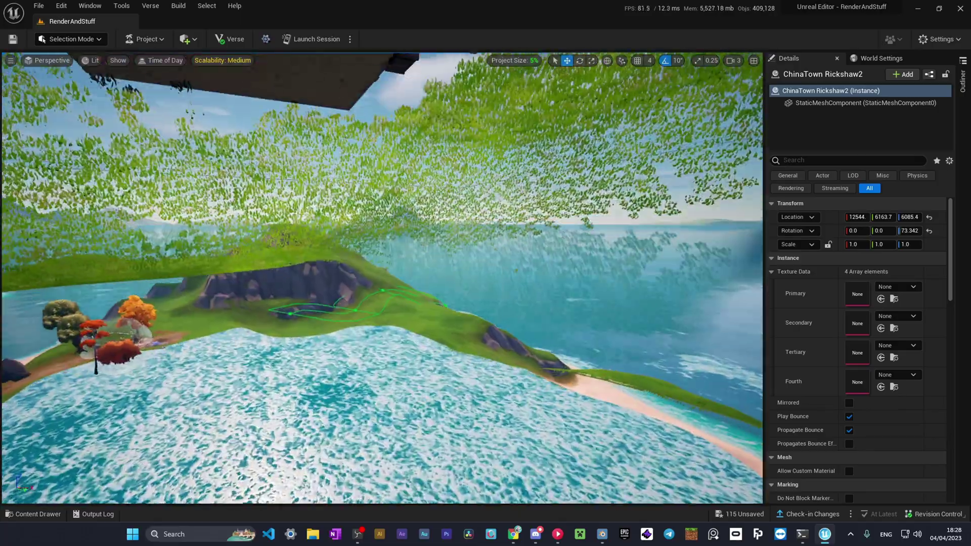
scroll(384, 259, up, 10)
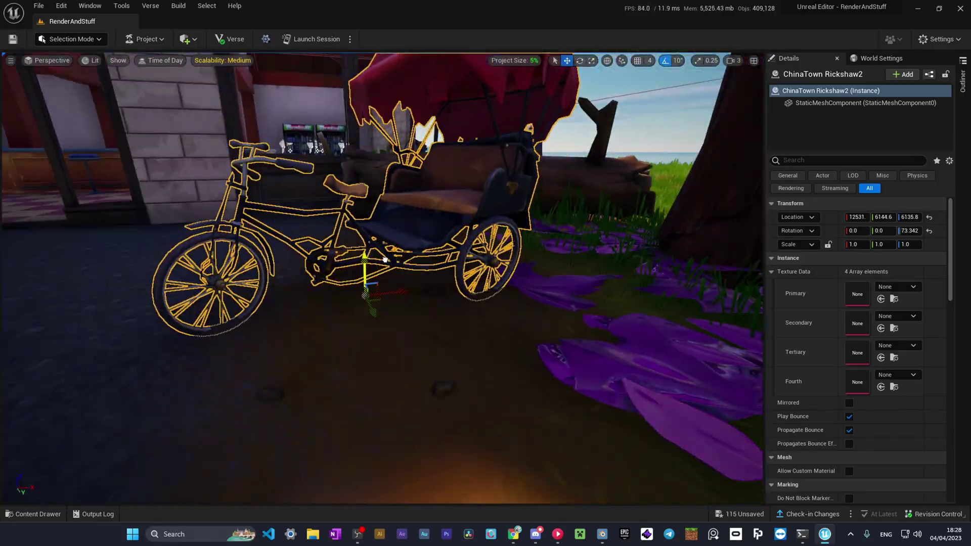